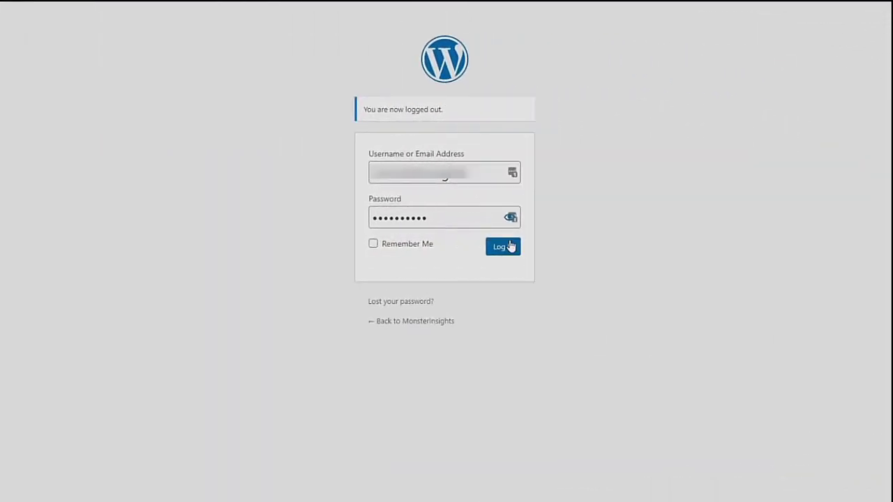
# Step: Log in to the WordPress admin and open the page for adding new plugins
pyautogui.click(510, 246)
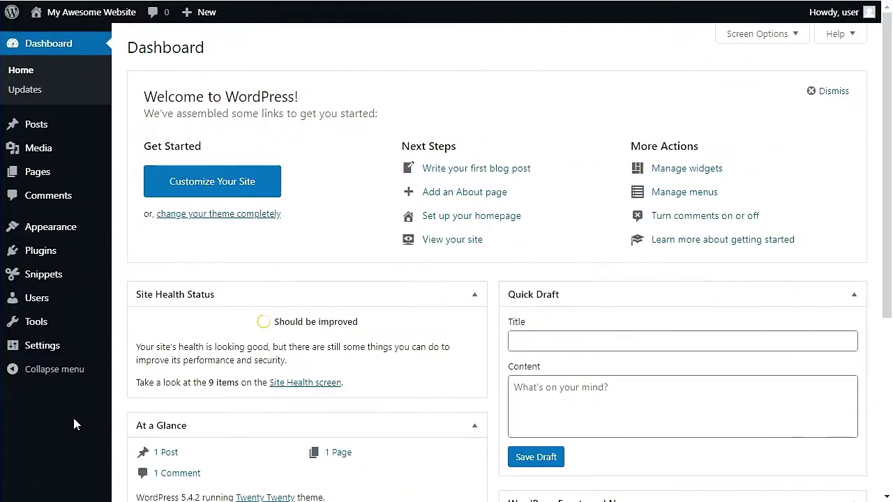
pyautogui.moveTo(43, 259)
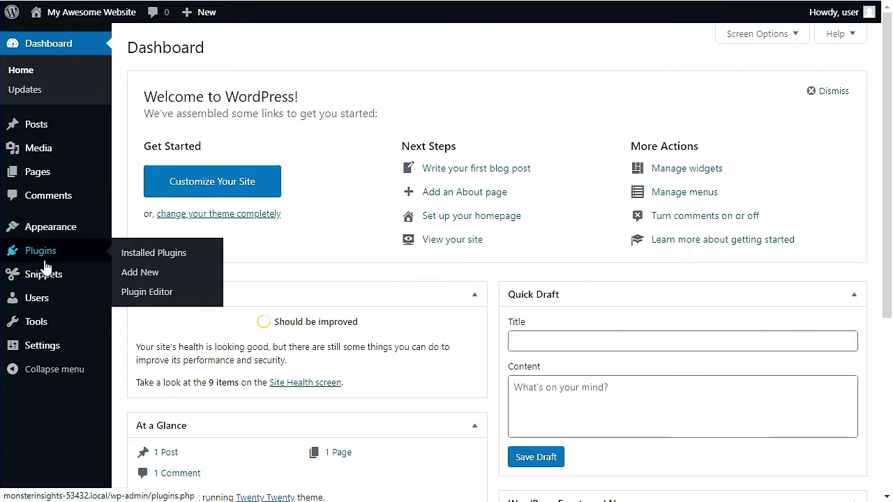
pyautogui.click(134, 278)
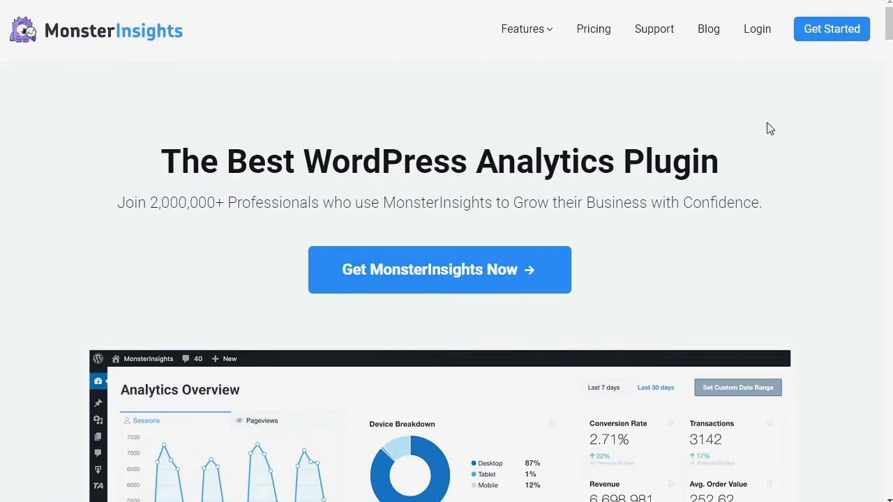
# Step: Log in to the MonsterInsights account and download the MonsterInsights Pro plugin from the account's downloads
pyautogui.click(756, 36)
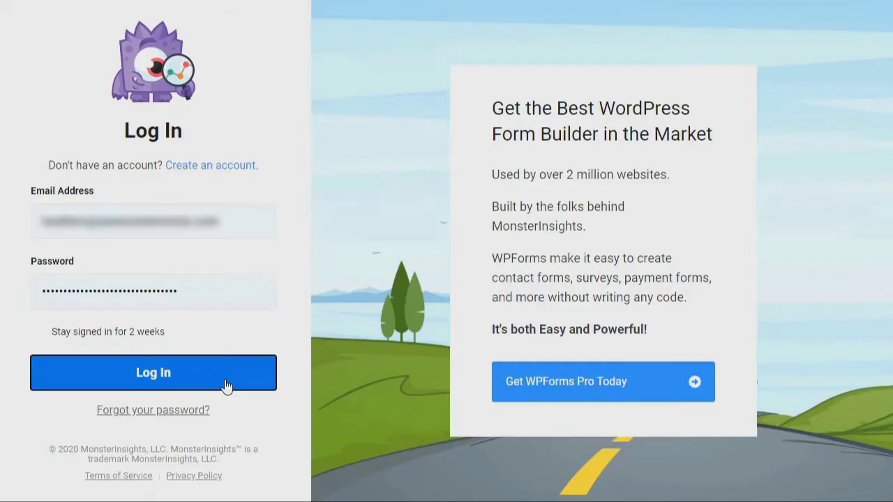
pyautogui.click(227, 385)
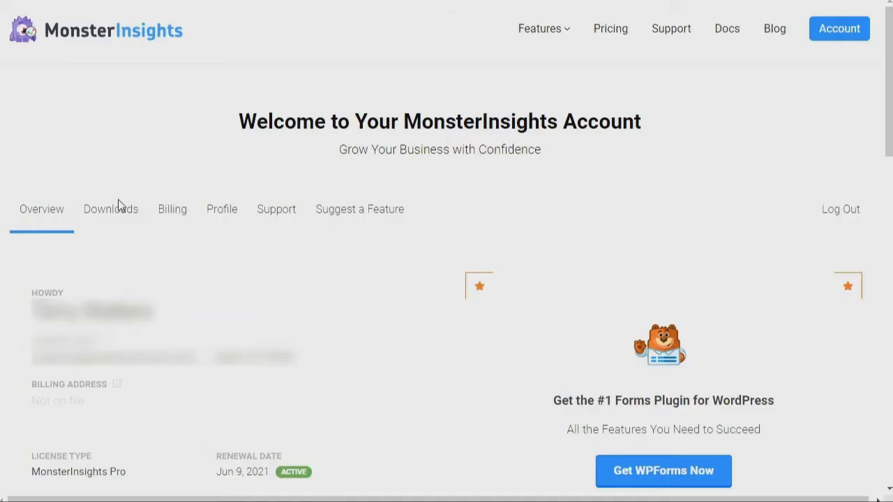
pyautogui.click(111, 210)
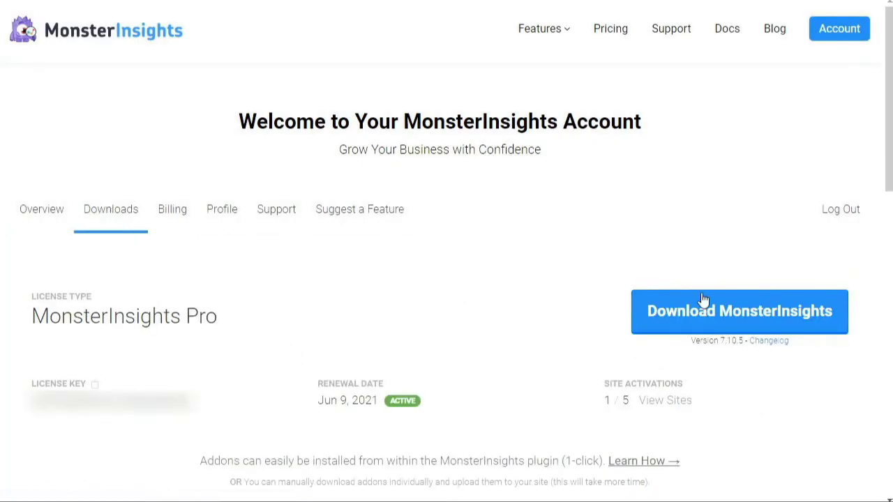
pyautogui.click(714, 311)
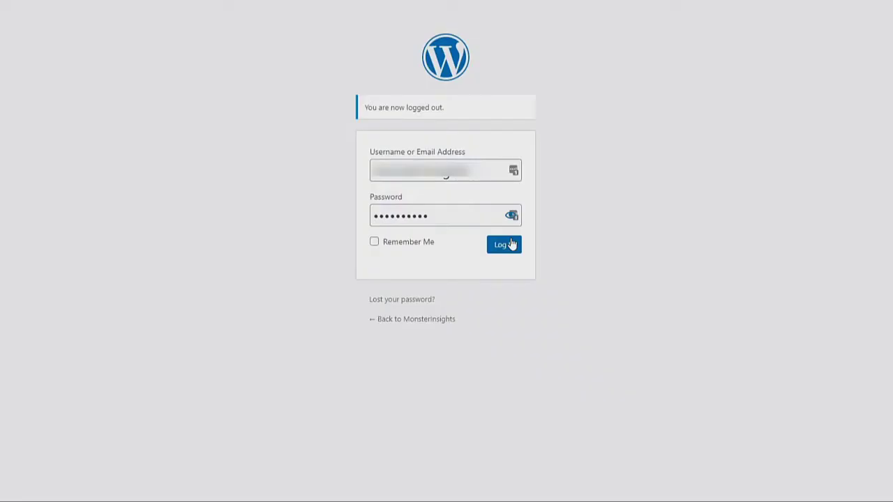
# Step: Log in to the WordPress admin and open the plugin upload form for .zip files
pyautogui.click(511, 243)
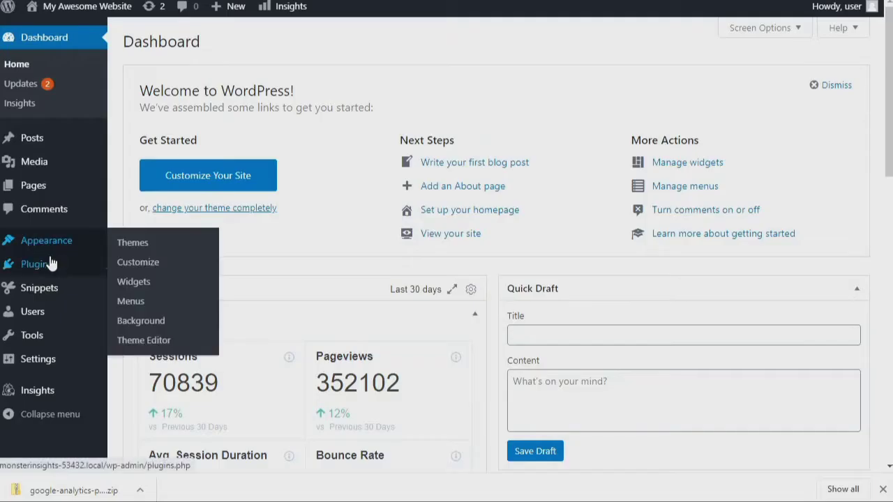
pyautogui.moveTo(58, 271)
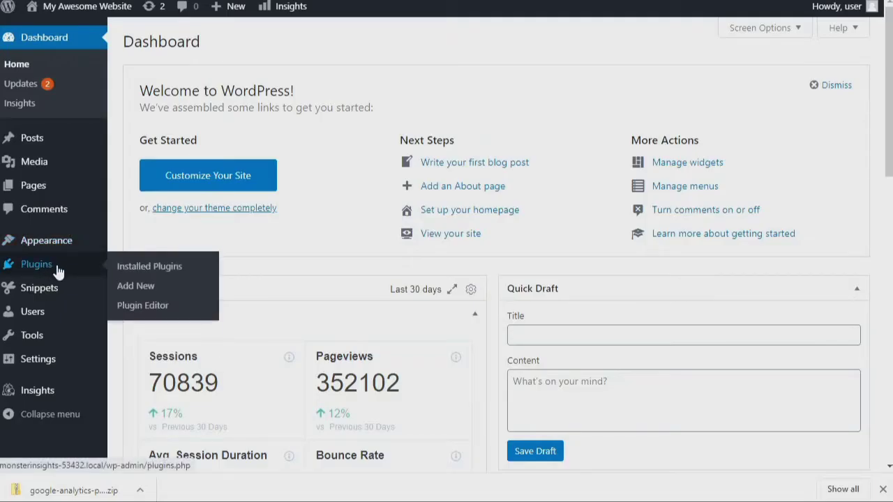
pyautogui.click(138, 287)
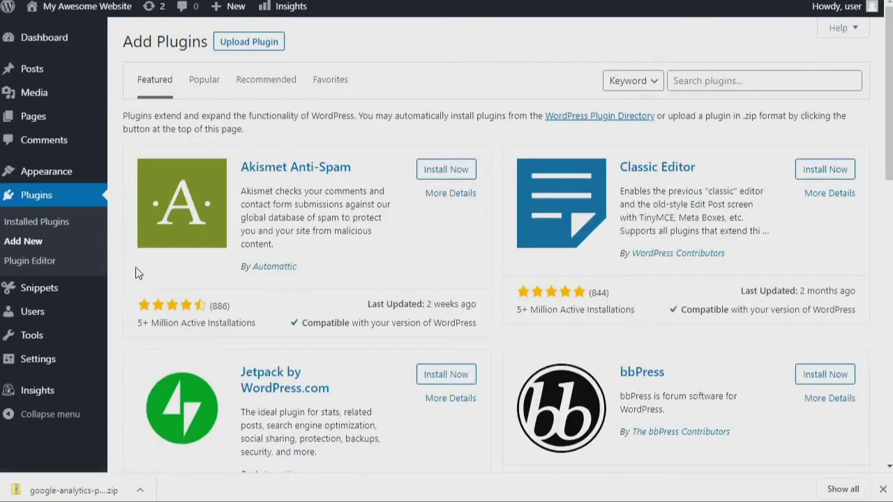
pyautogui.click(241, 45)
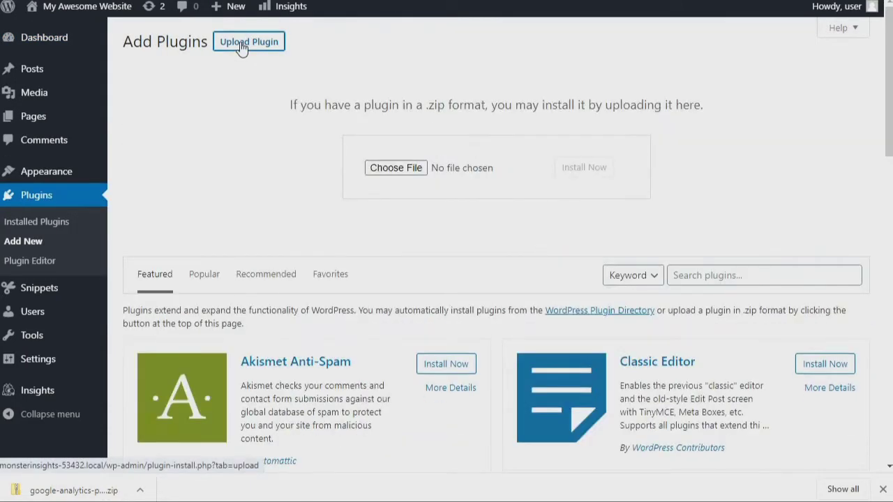
# Step: Upload google-analytics-premium-v7.10.5.zip and install it as a plugin
pyautogui.click(380, 171)
pyautogui.click(178, 53)
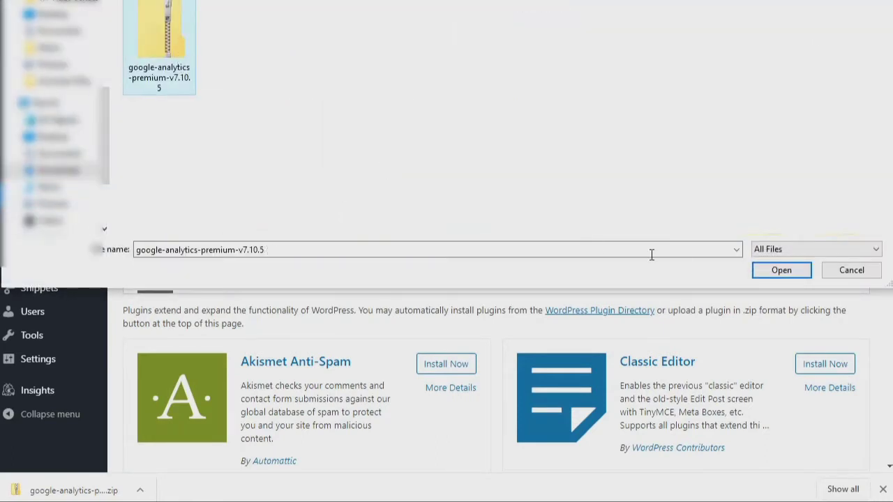
pyautogui.click(778, 274)
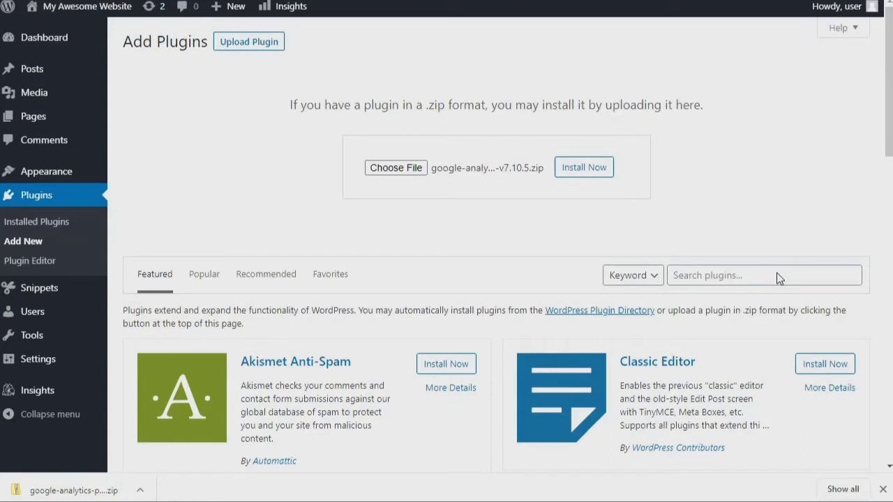
pyautogui.click(584, 168)
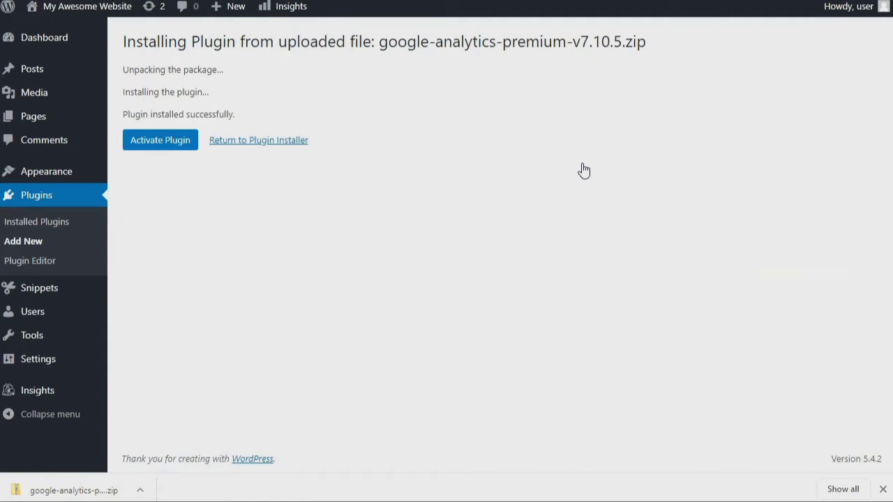
# Step: Deactivate the Lite version of MonsterInsights and activate MonsterInsights Pro
pyautogui.click(174, 139)
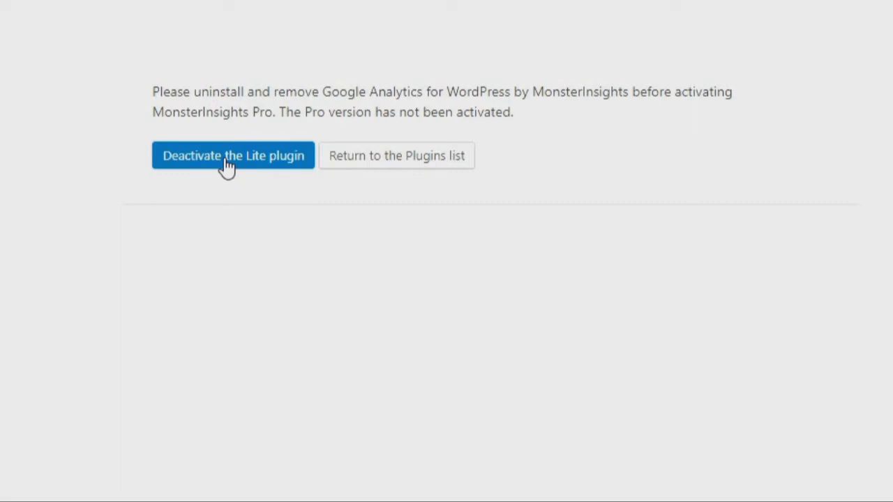
pyautogui.click(227, 160)
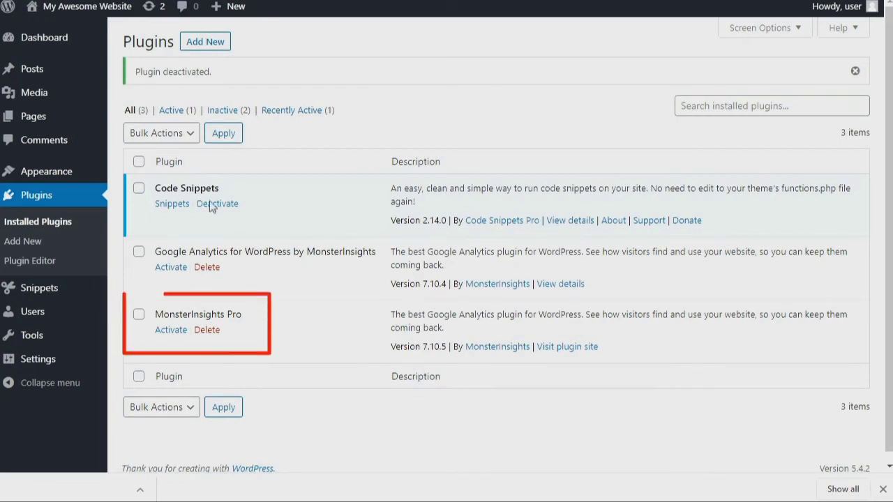
pyautogui.click(179, 332)
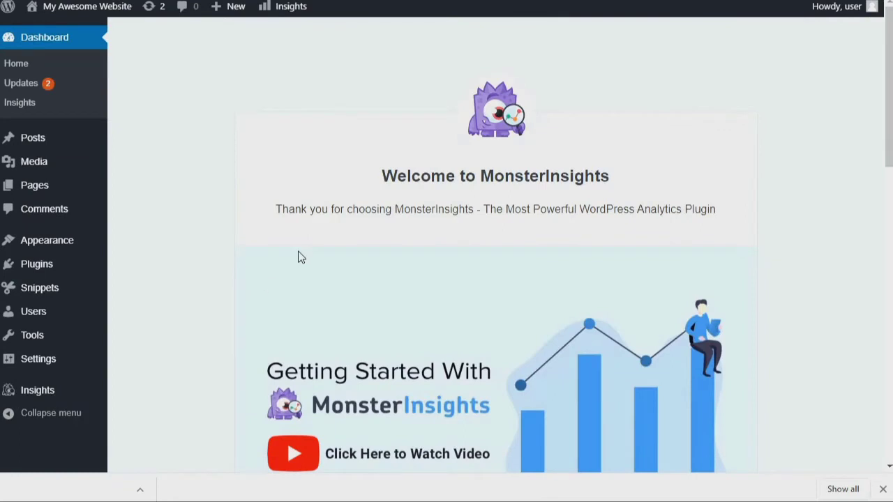
# Step: Launch the MonsterInsights setup wizard and save Ecommerce as the website category
pyautogui.scroll(-5, 300, 257)
pyautogui.click(333, 291)
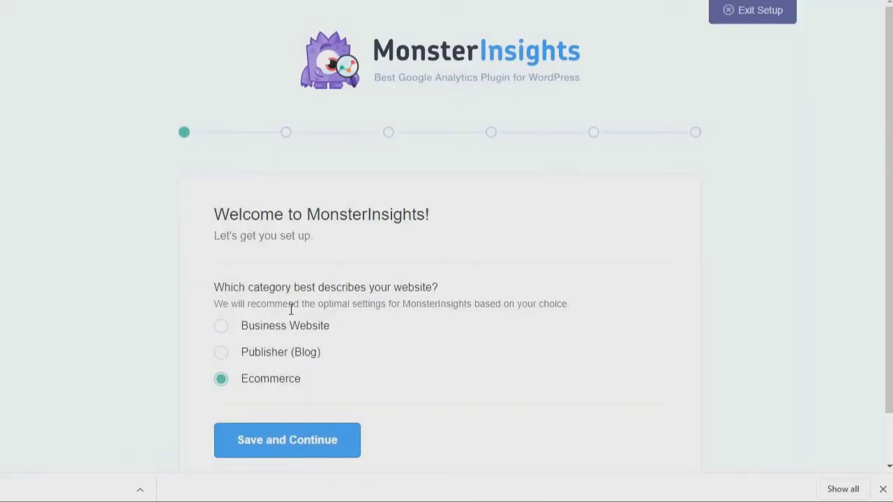
pyautogui.click(281, 444)
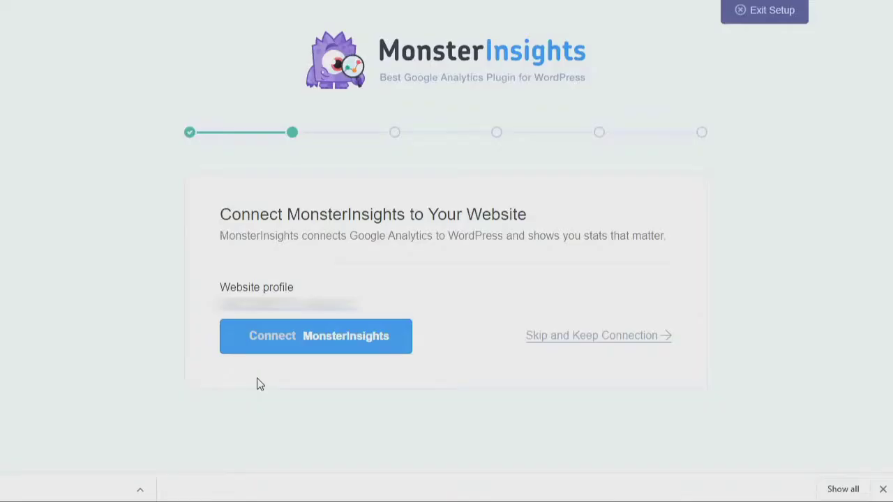
# Step: Start connecting MonsterInsights, sign in with the second listed Google account and allow the requested access
pyautogui.click(299, 351)
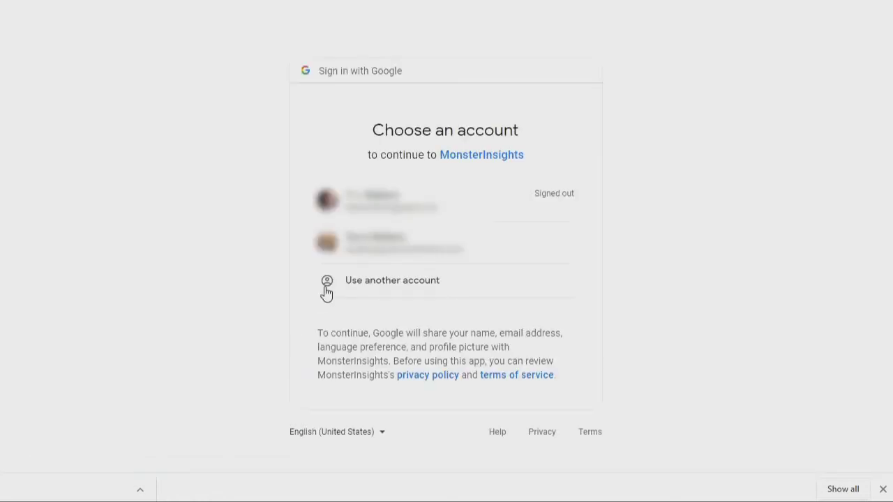
pyautogui.click(368, 251)
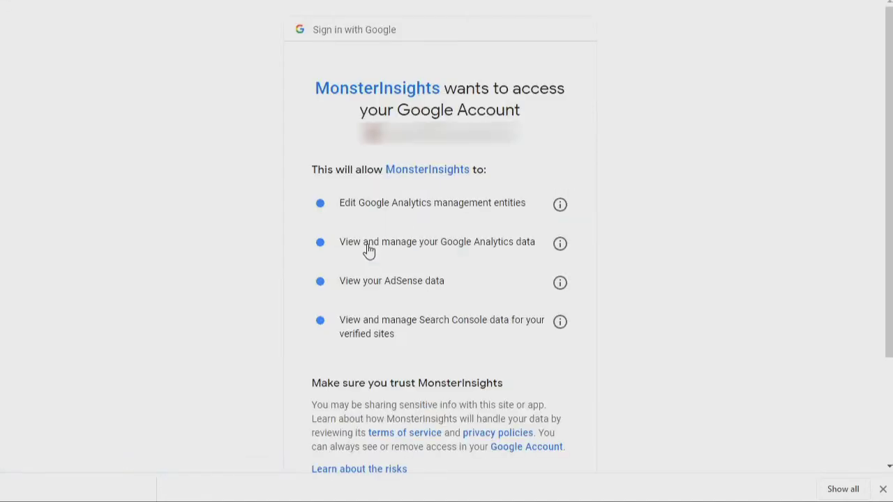
pyautogui.scroll(-2, 368, 251)
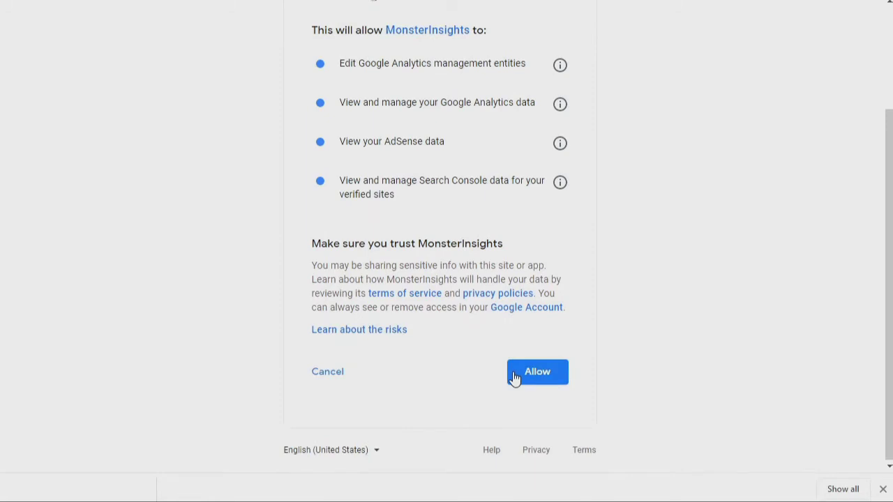
pyautogui.click(514, 376)
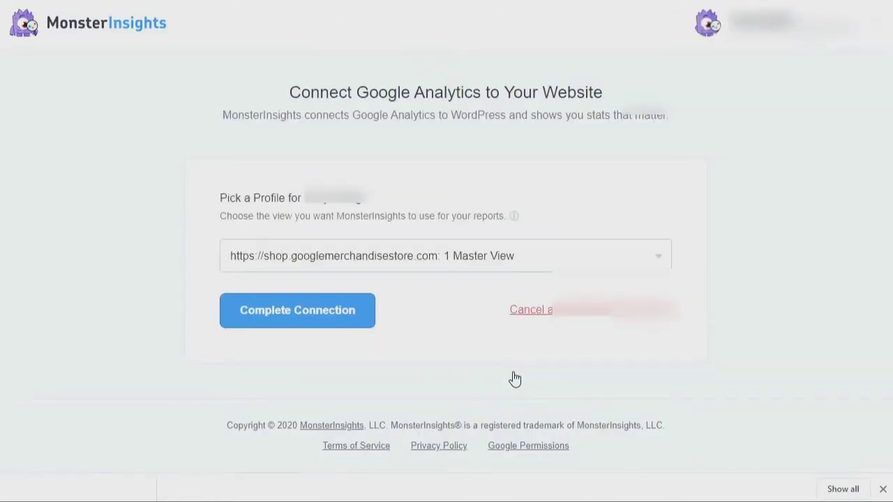
# Step: Choose the All Web Site Data view of My Awesome Website as the profile and complete the connection
pyautogui.click(656, 257)
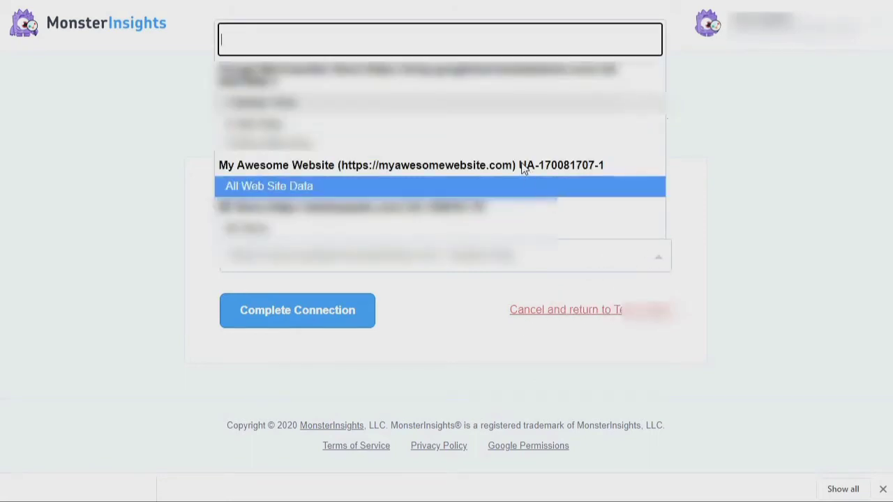
pyautogui.click(263, 185)
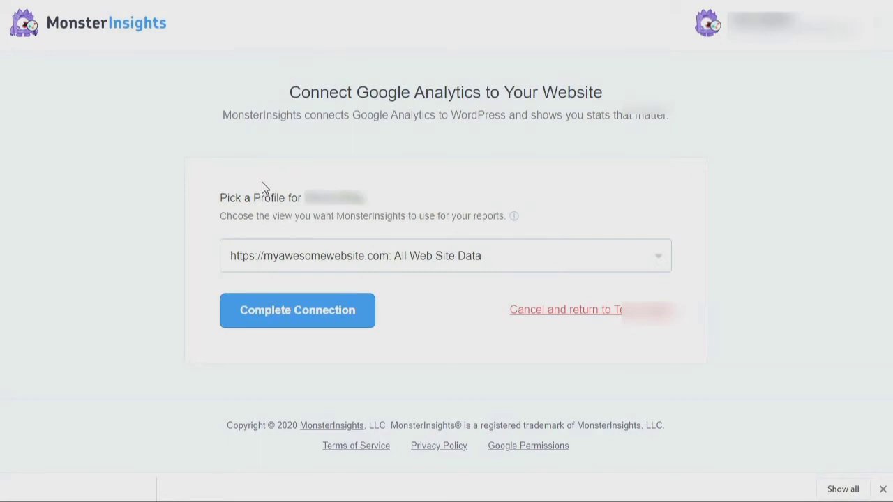
pyautogui.click(316, 317)
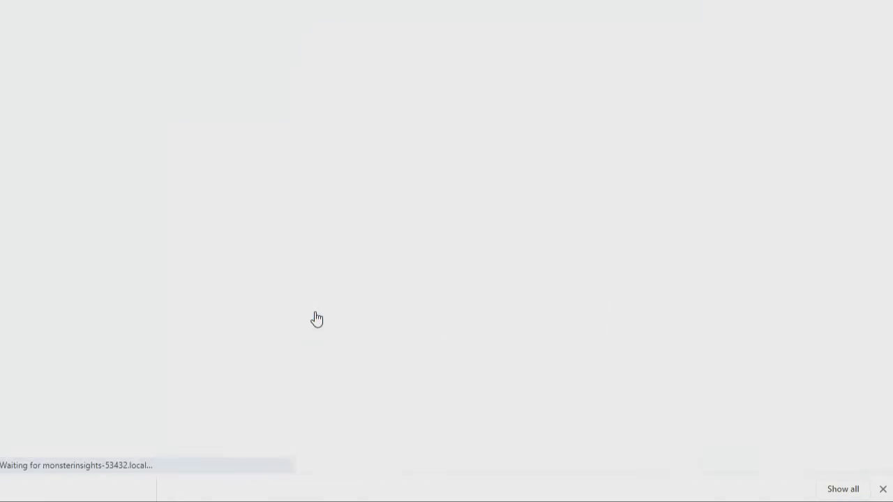
# Step: Save the wizard's recommended settings as they are and continue past the recommended addons without installing any
pyautogui.middleClick(843, 116)
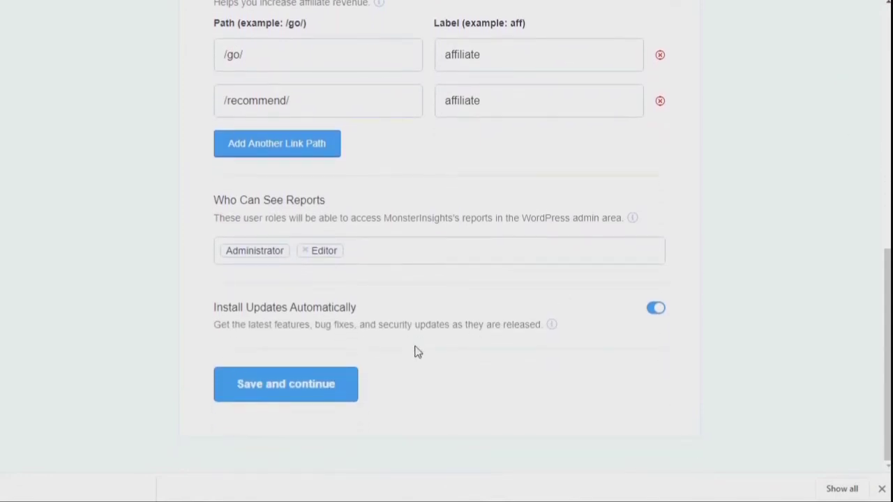
pyautogui.click(309, 387)
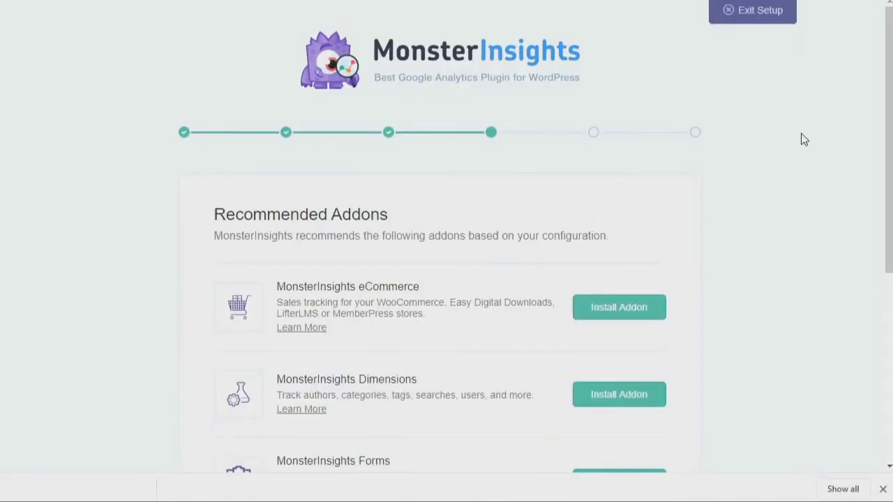
pyautogui.middleClick(823, 133)
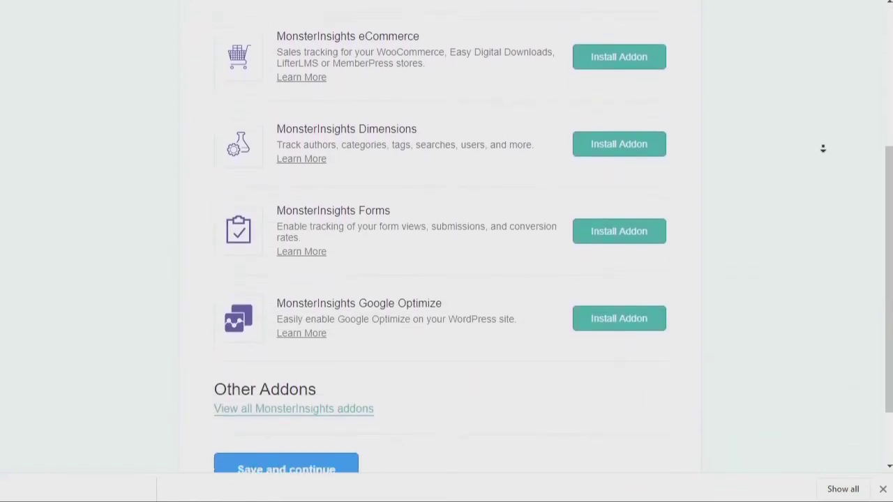
pyautogui.click(325, 384)
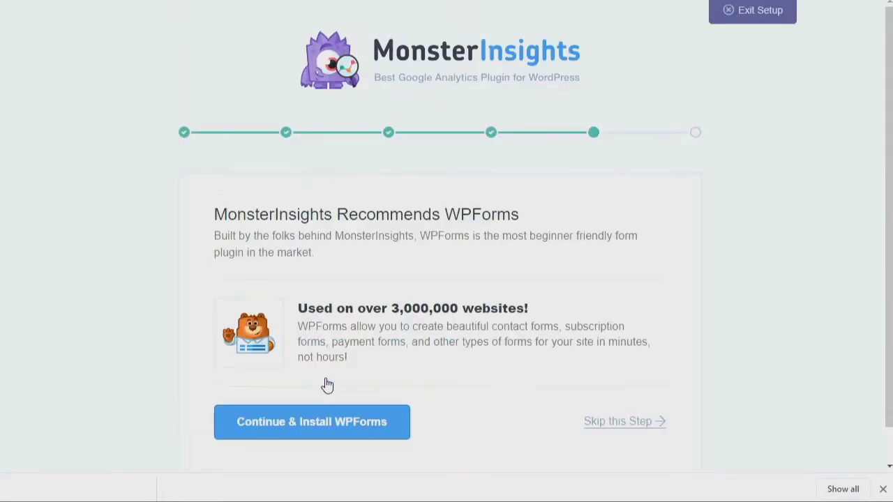
# Step: Skip the WPForms installation, then finish the setup and exit the wizard
pyautogui.middleClick(809, 159)
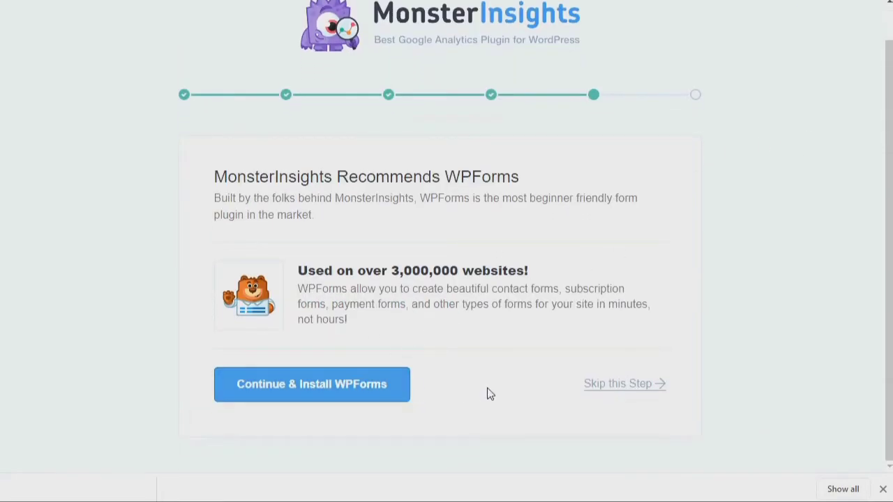
pyautogui.click(614, 392)
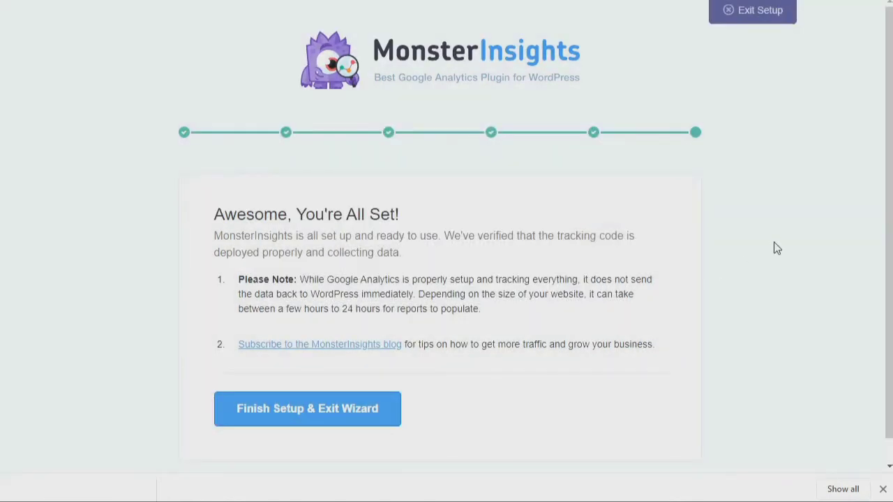
pyautogui.click(338, 409)
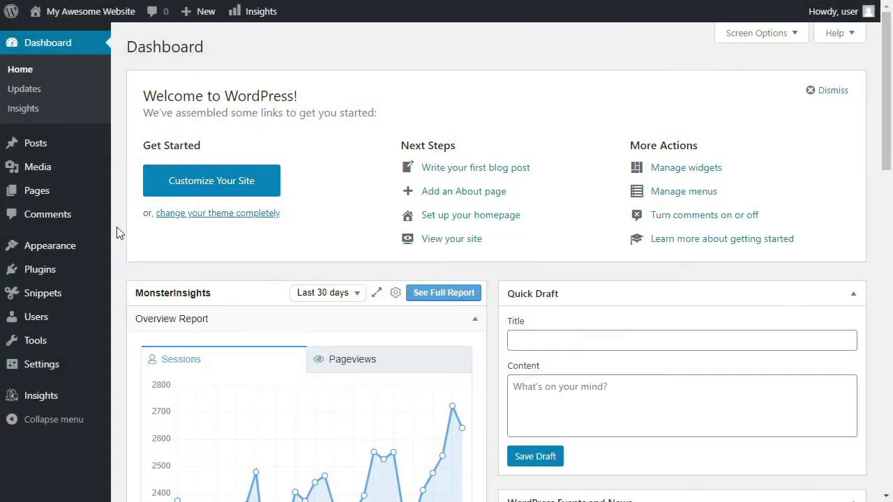
# Step: Open the MonsterInsights settings from the WordPress admin
pyautogui.moveTo(77, 403)
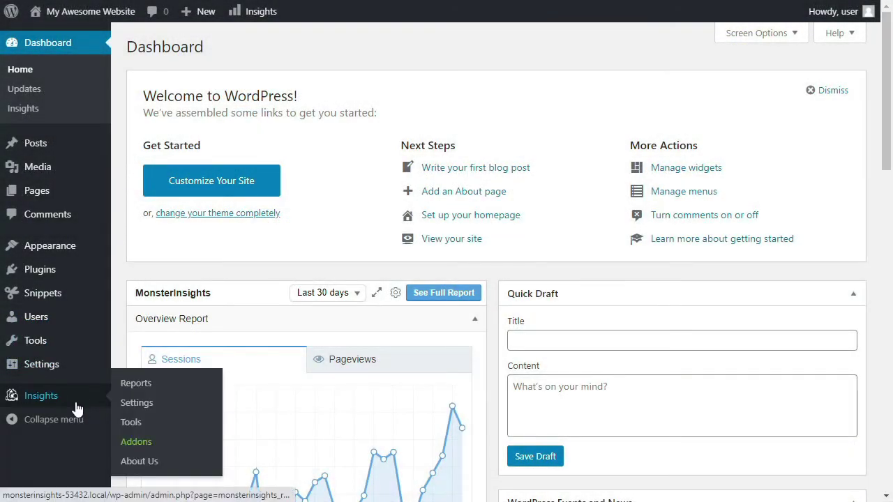
pyautogui.click(130, 403)
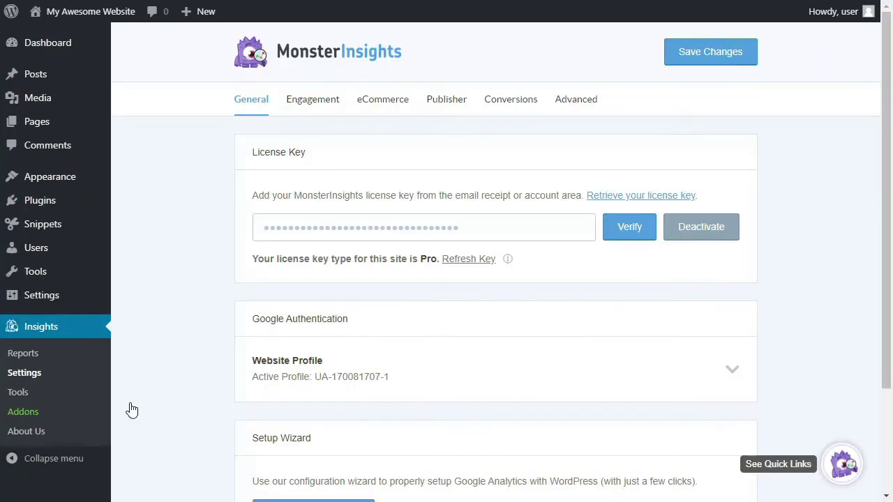
# Step: Open the Engagement settings and place the cursor at the end of the file extensions tracked as downloads
pyautogui.click(301, 112)
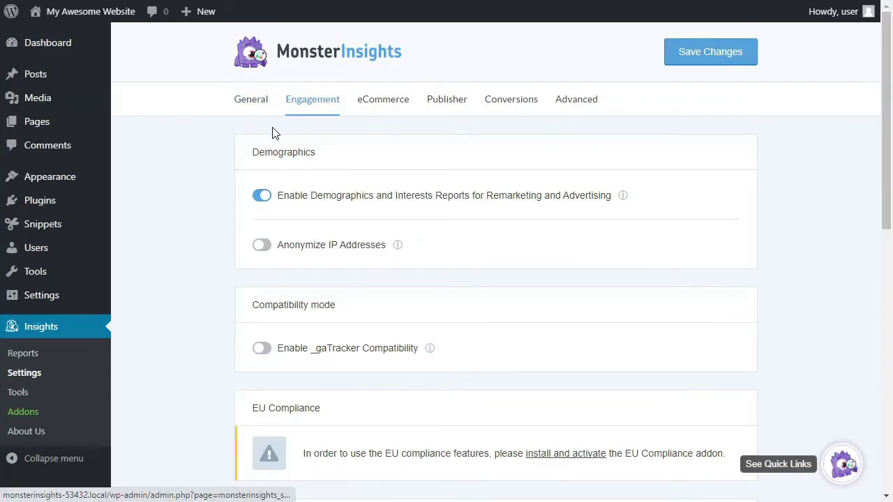
pyautogui.scroll(-5, 170, 293)
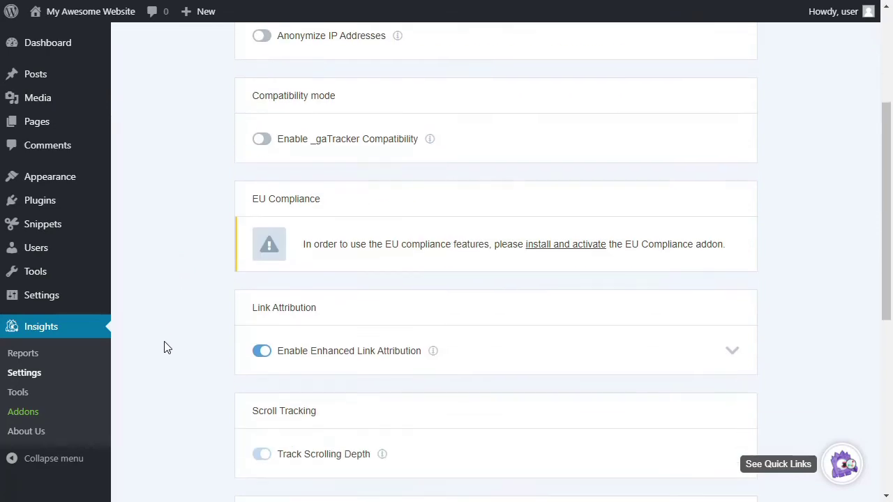
pyautogui.scroll(-2, 169, 358)
pyautogui.scroll(-2, 170, 358)
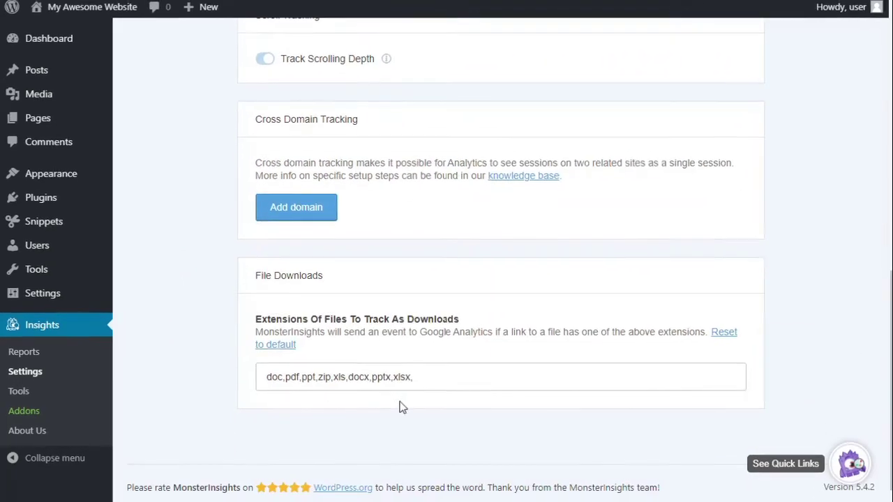
pyautogui.click(440, 384)
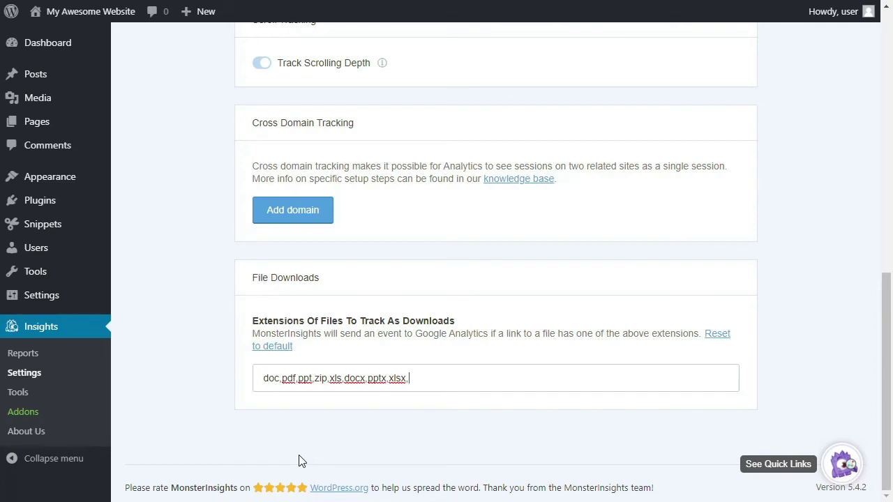
# Step: Find Top Download Links in the MonsterInsights Publishers report and open the full download links report
pyautogui.click(46, 364)
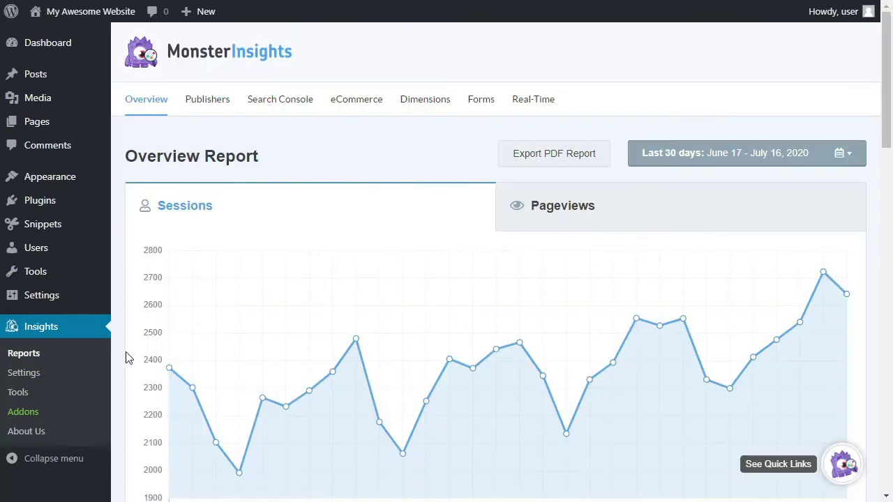
pyautogui.click(211, 103)
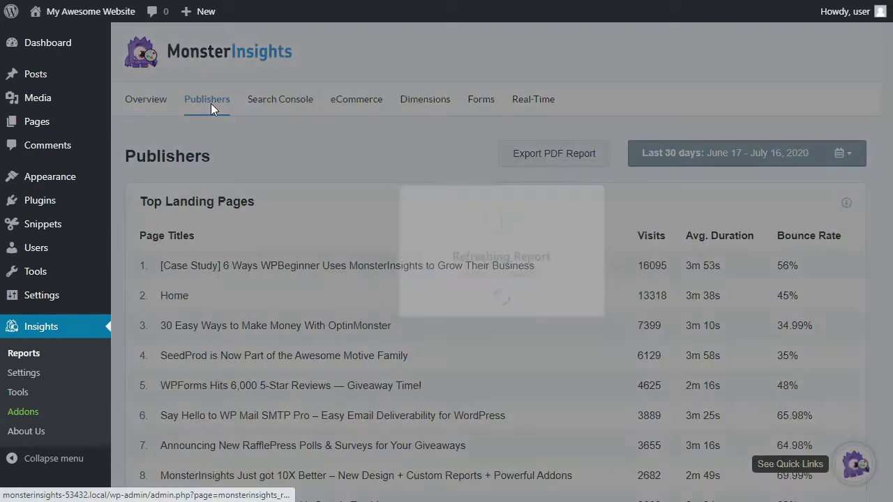
pyautogui.scroll(-10, 117, 178)
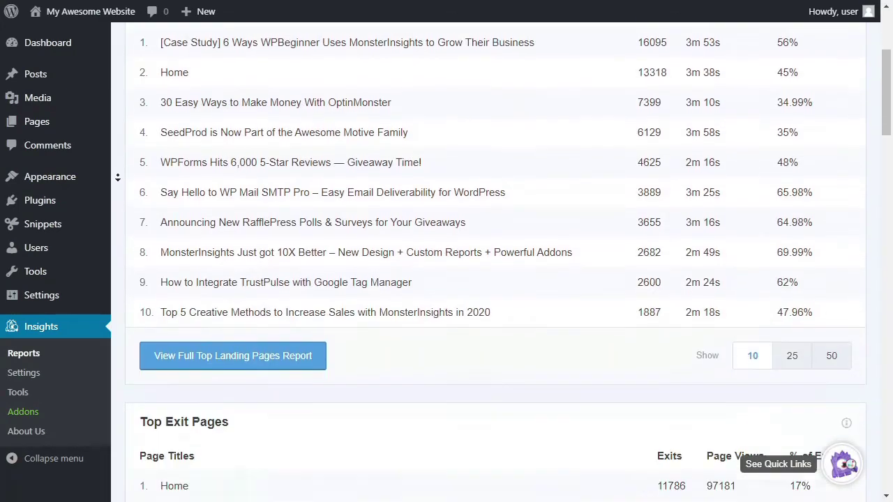
pyautogui.scroll(-12, 118, 178)
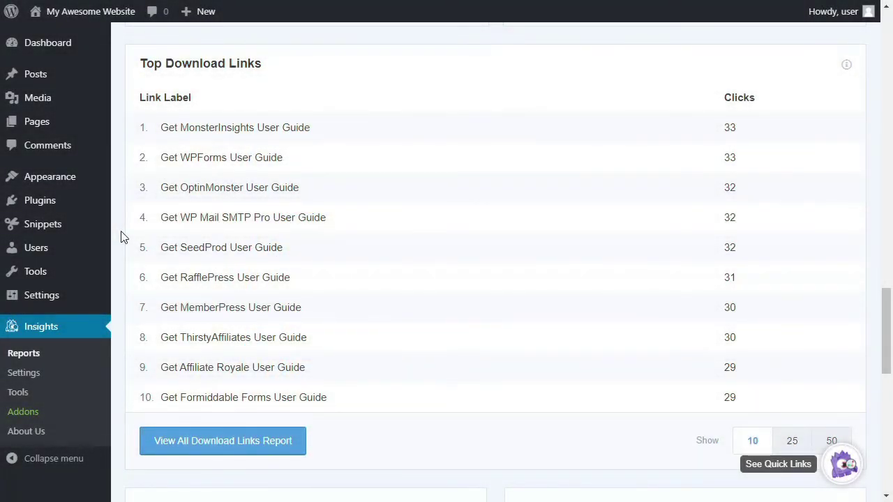
pyautogui.click(180, 447)
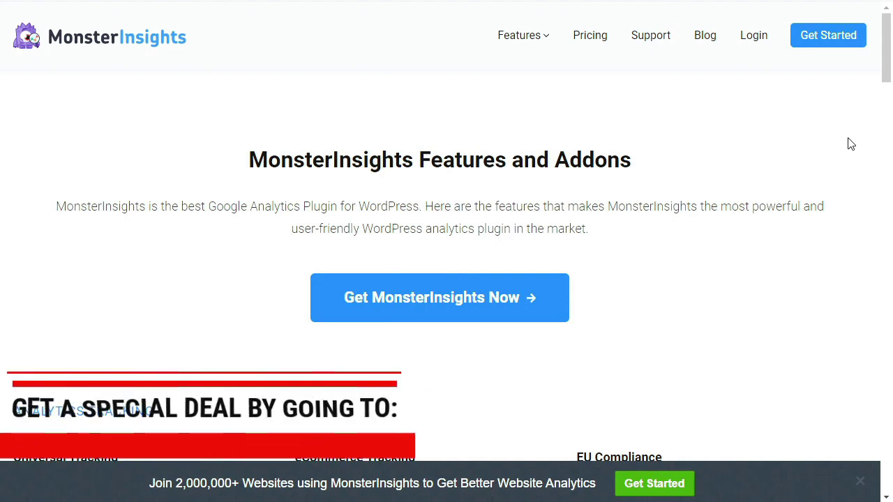
# Step: Look through the analytics tracking features on the MonsterInsights Features and Addons web page
pyautogui.scroll(-3, 847, 137)
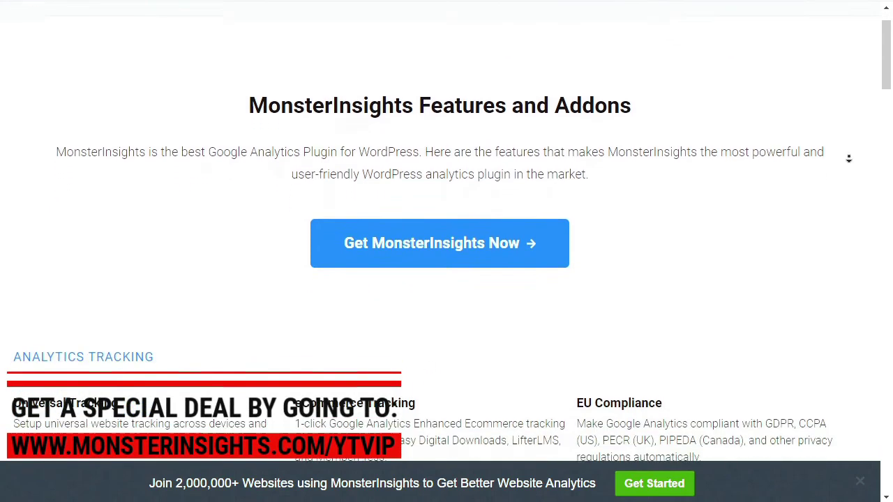
pyautogui.scroll(-4, 849, 158)
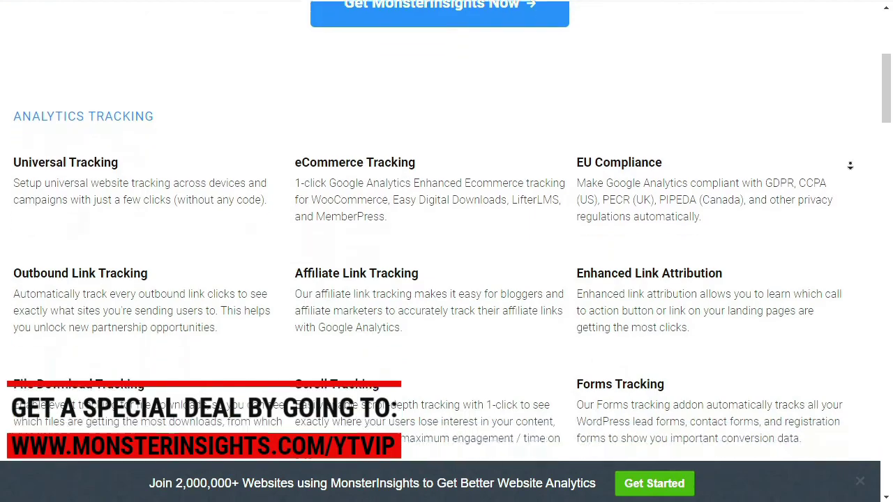
pyautogui.scroll(-5, 849, 165)
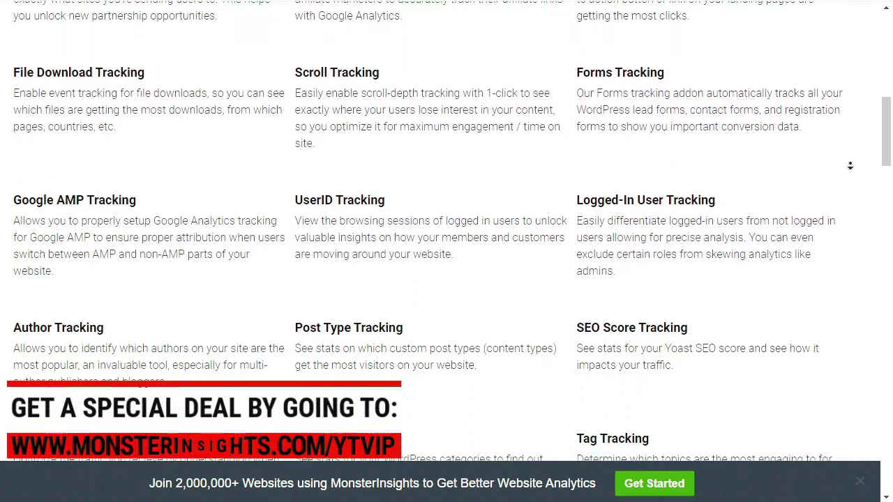
pyautogui.scroll(-2, 849, 166)
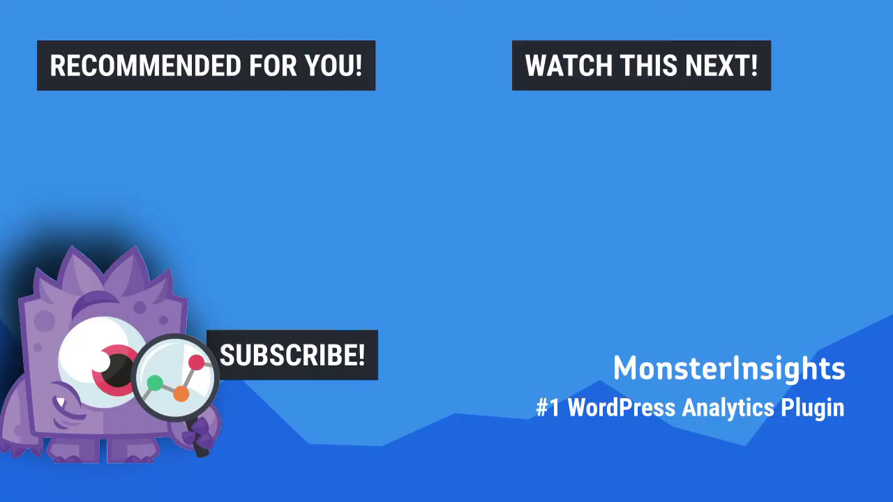